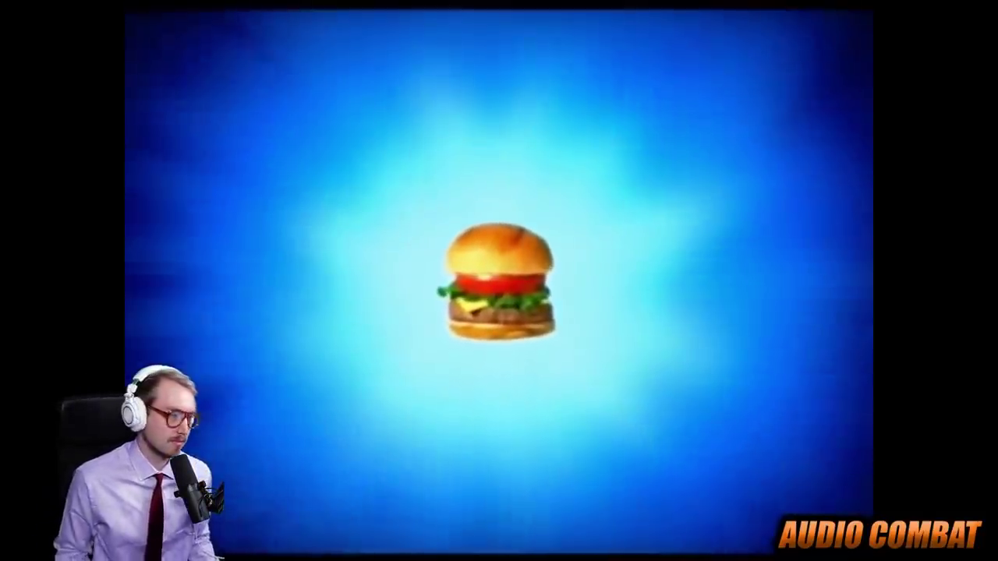
Duplicate the sliced KRABBY PATTY vocal clips repeatedly down the playlist, stacking copies from track 7 through track 20.
mouse_move(787, 259)
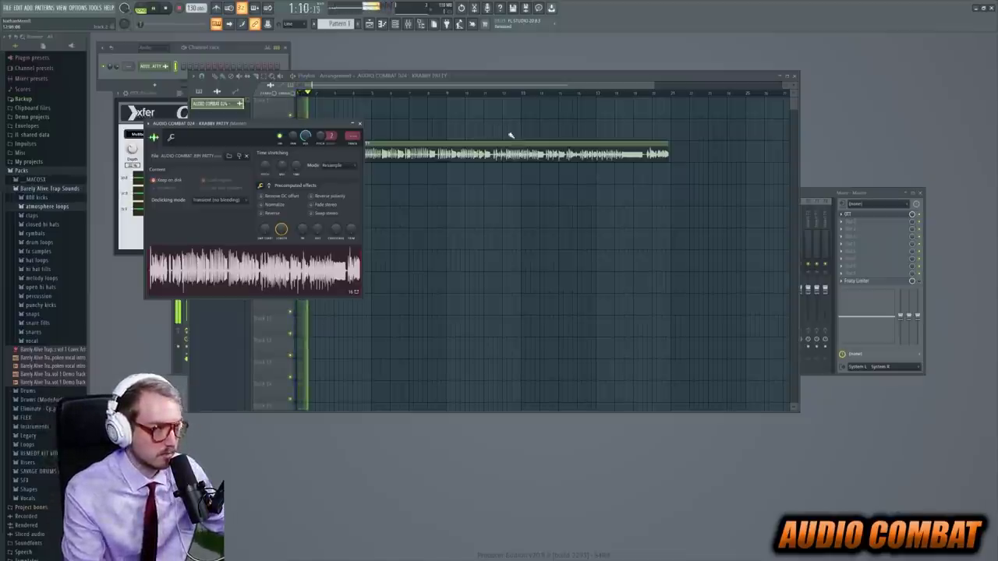
click(577, 115)
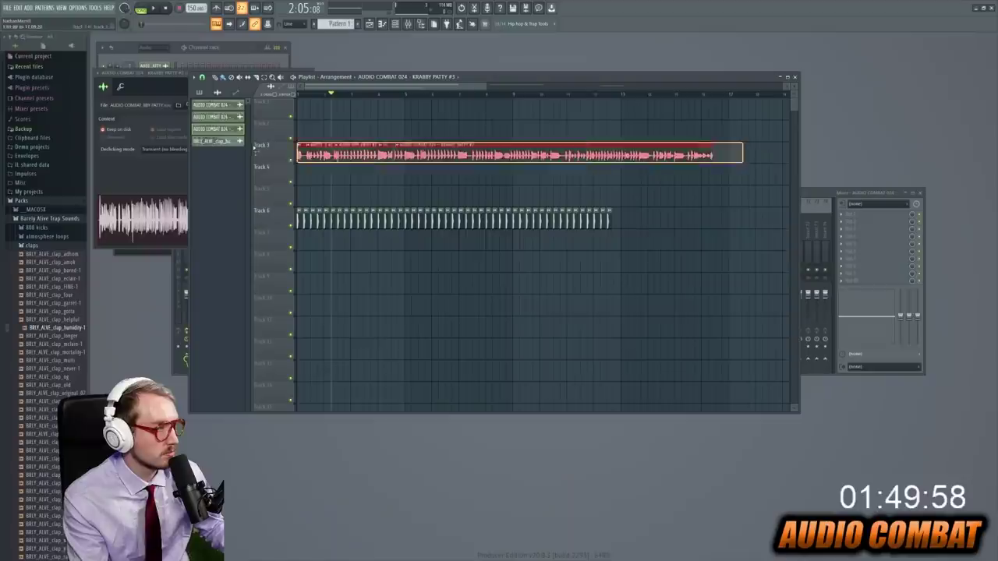
drag(254, 148, 254, 148)
mouse_move(312, 158)
mouse_down()
mouse_move(345, 184)
mouse_move(312, 184)
mouse_up()
drag(737, 178, 225, 131)
mouse_move(315, 150)
mouse_down()
mouse_move(388, 260)
mouse_move(288, 279)
mouse_up()
drag(737, 285, 715, 273)
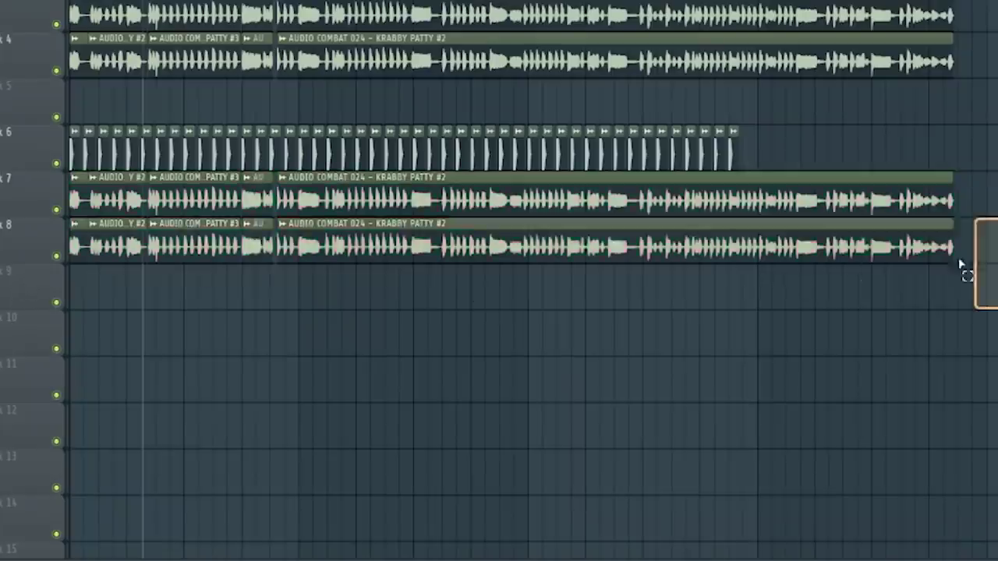
drag(961, 265, 38, 216)
drag(468, 247, 468, 339)
drag(994, 382, 80, 390)
scroll(586, 286, down, 4)
drag(735, 315, 320, 308)
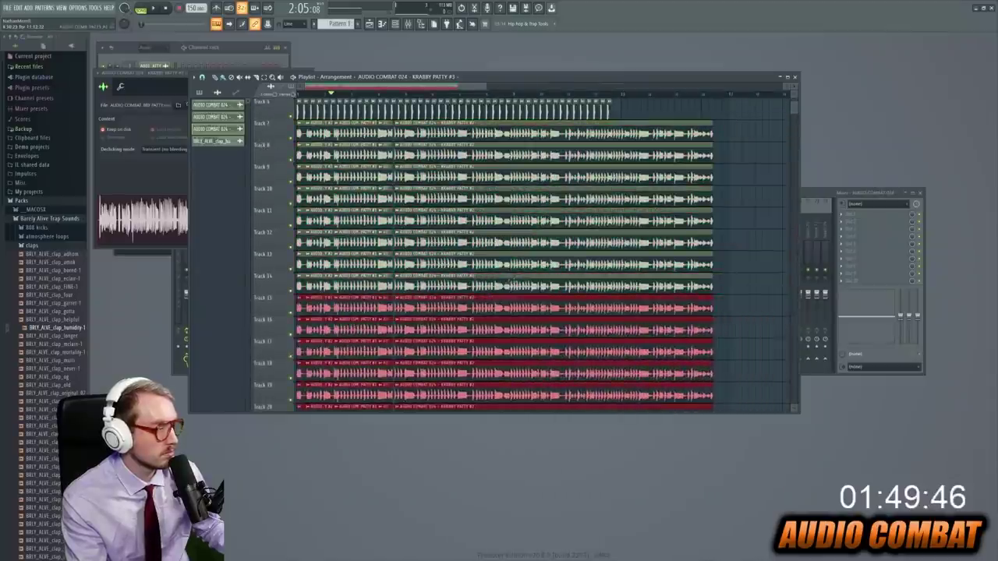
Continue stacking copies of the whole vocal clip block further down the playlist to track 32 and beyond.
scroll(508, 282, down, 4)
drag(309, 133, 281, 284)
drag(271, 339, 270, 311)
scroll(270, 310, down, 4)
scroll(269, 310, up, 1)
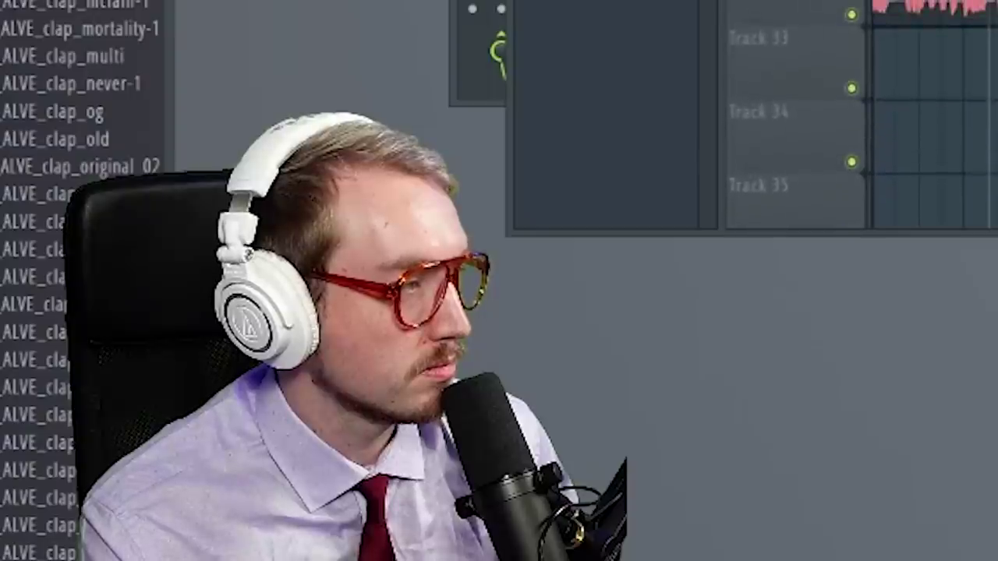
drag(315, 244, 283, 323)
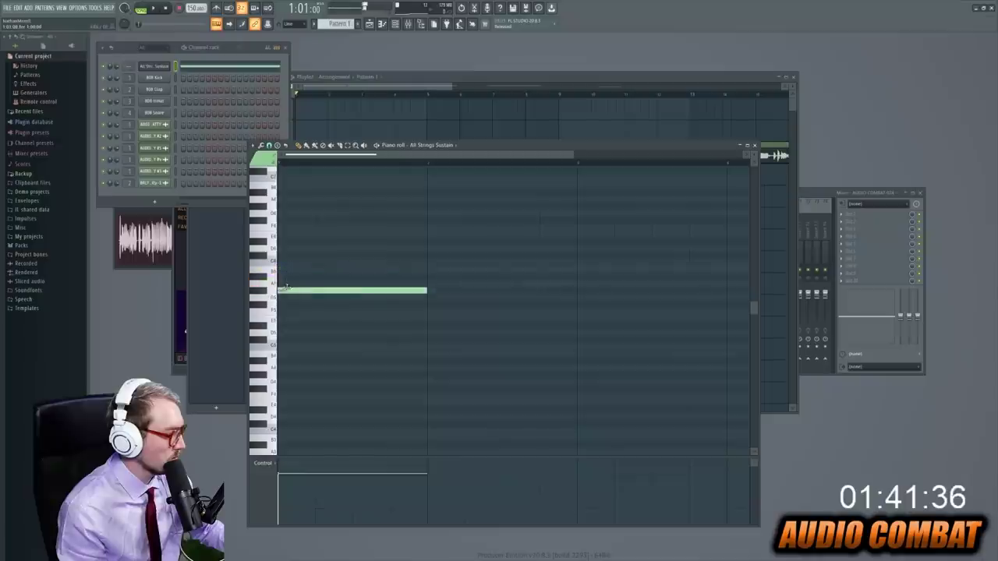
Draw sustained chord notes for All Strings Sustain in the piano roll, including the second chord's low G#.
scroll(291, 273, up, 1)
click(279, 269)
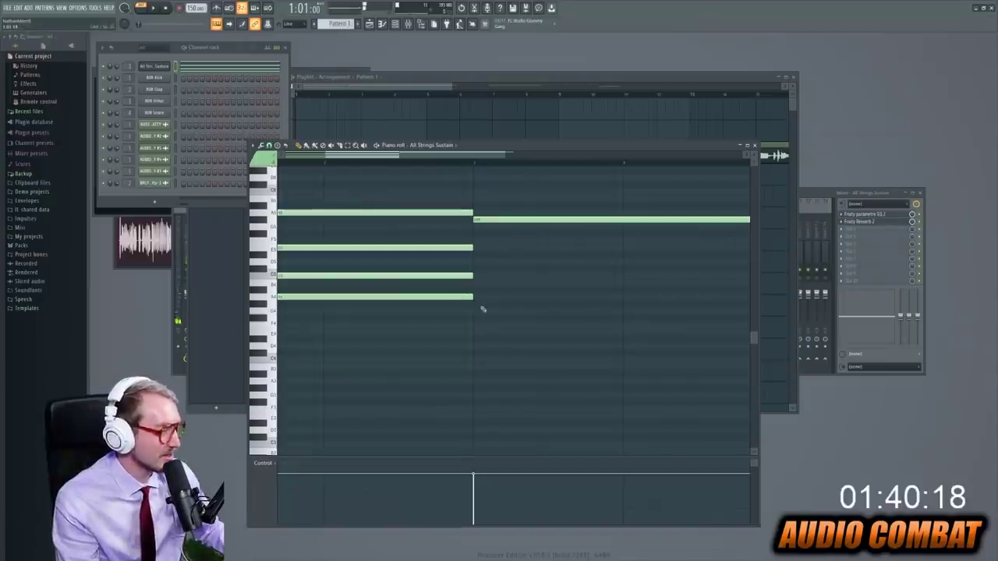
click(475, 304)
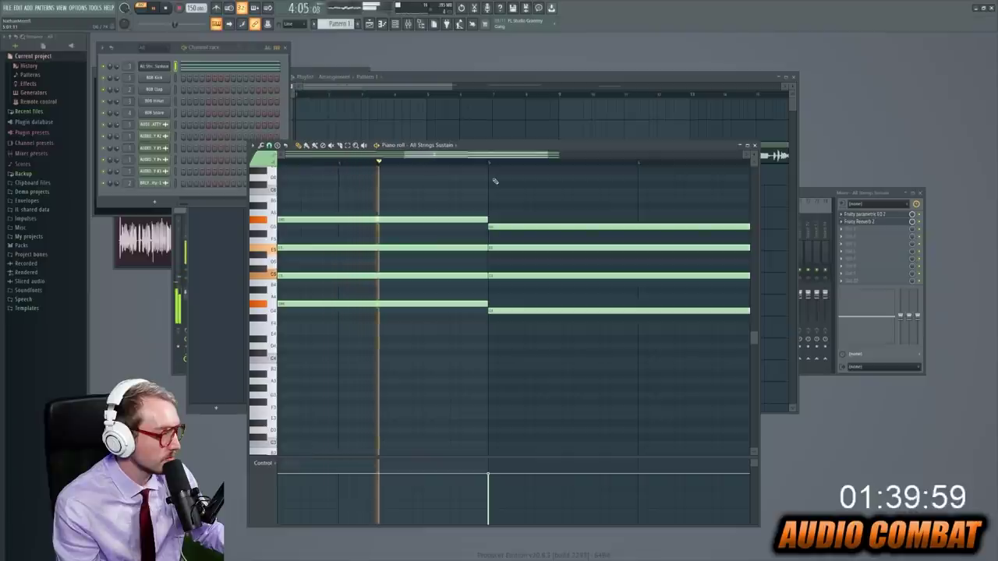
drag(523, 155, 585, 160)
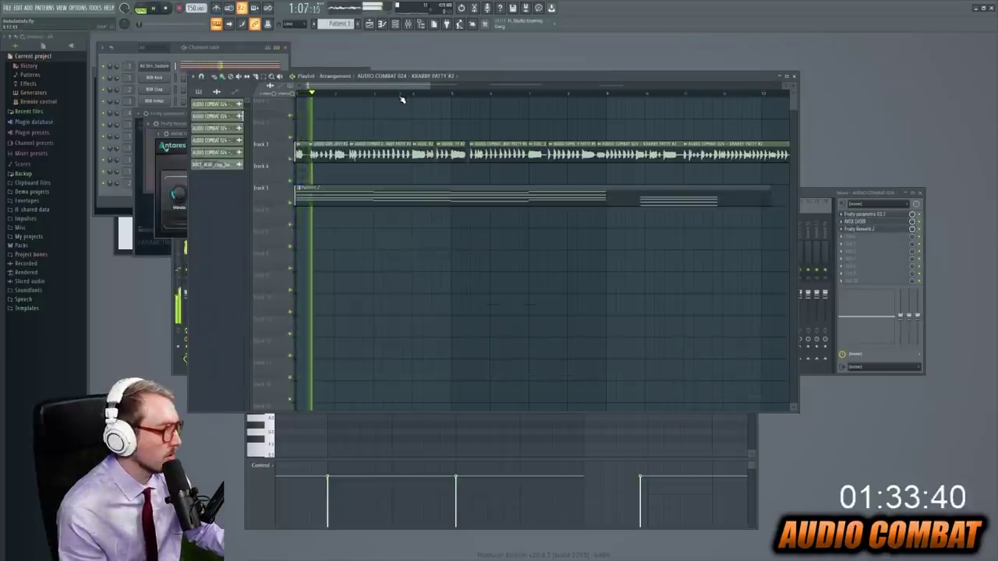
Stop playback, open Fruity Reverb 2 from the vocal's mixer effects, and toggle solo for playlist track 3.
key(space)
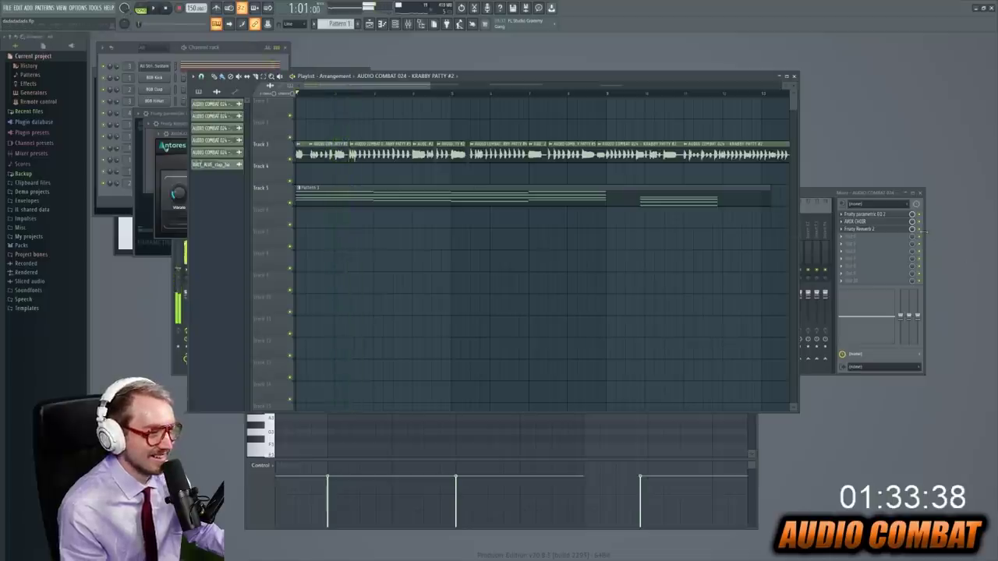
click(901, 230)
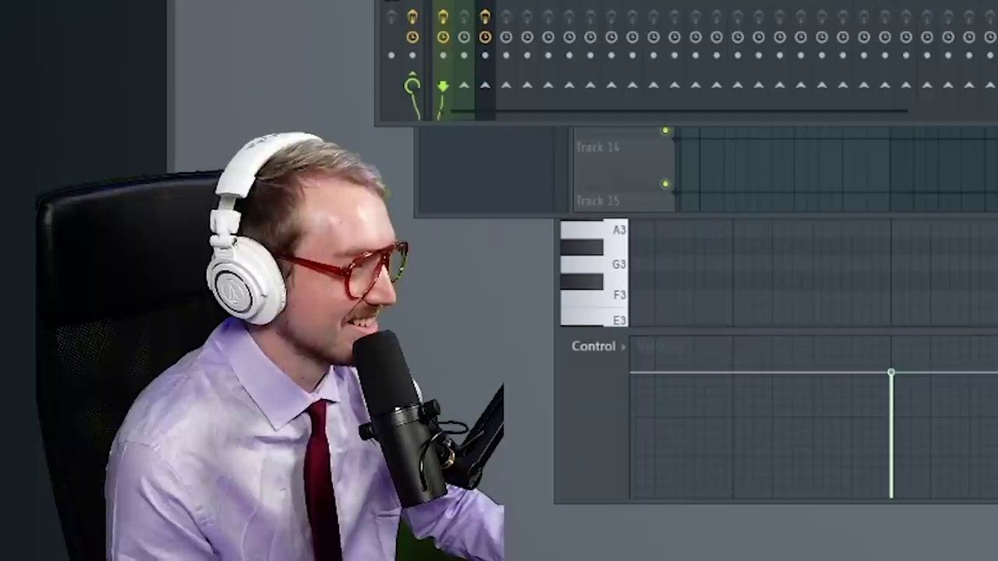
click(488, 78)
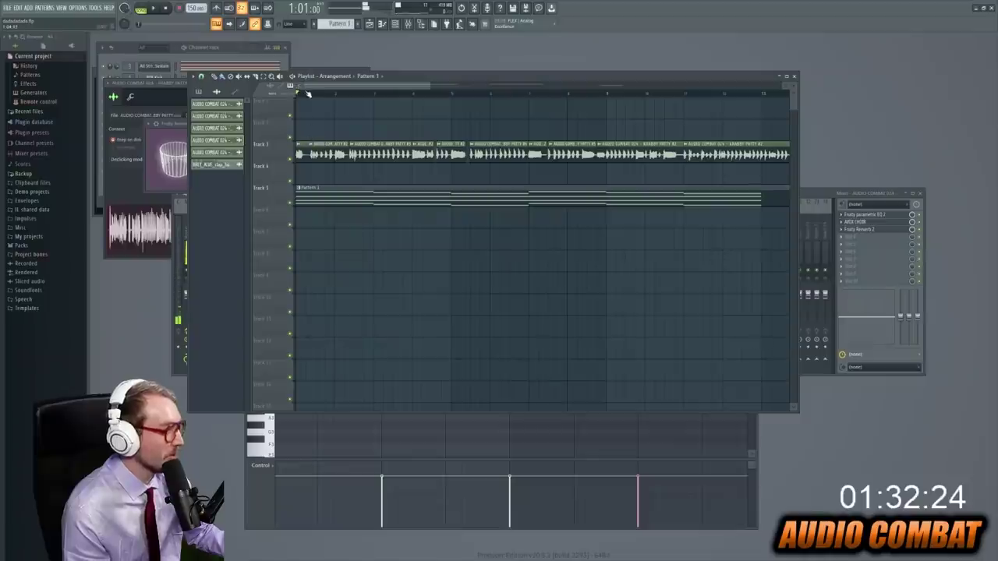
right_click(290, 160)
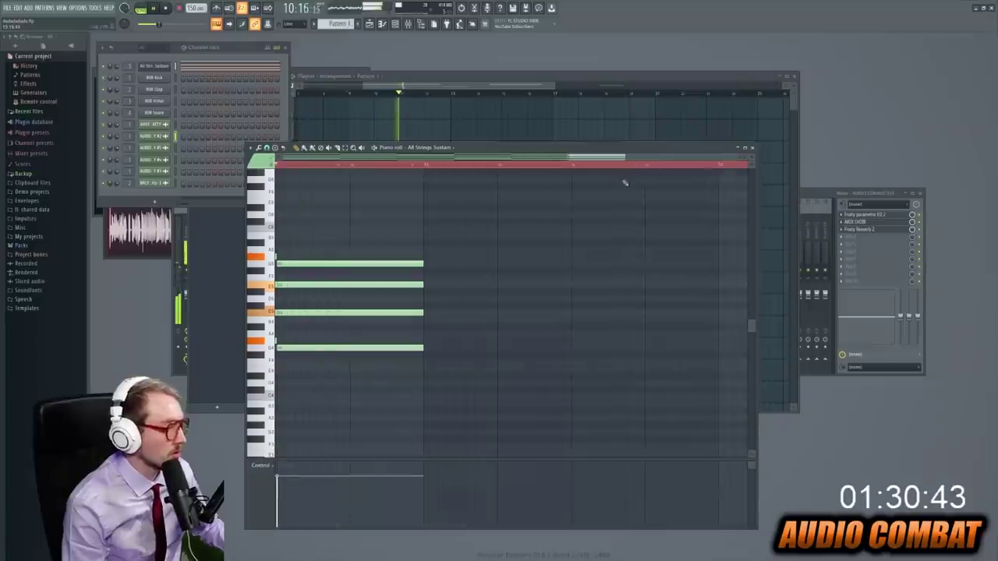
Audition the arrangement with its EQ and reverb automation, and change the playlist's snap setting.
key(space)
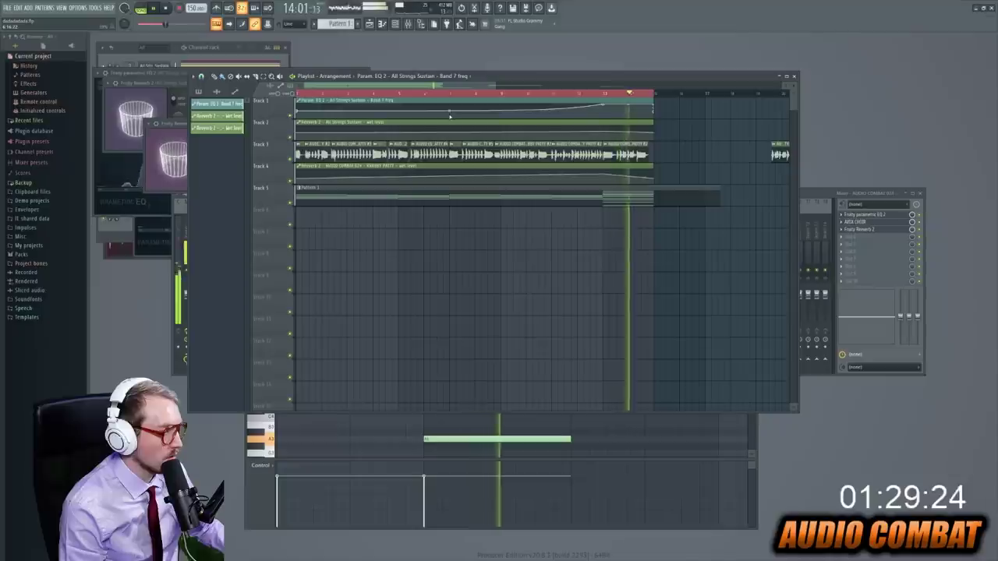
key(space)
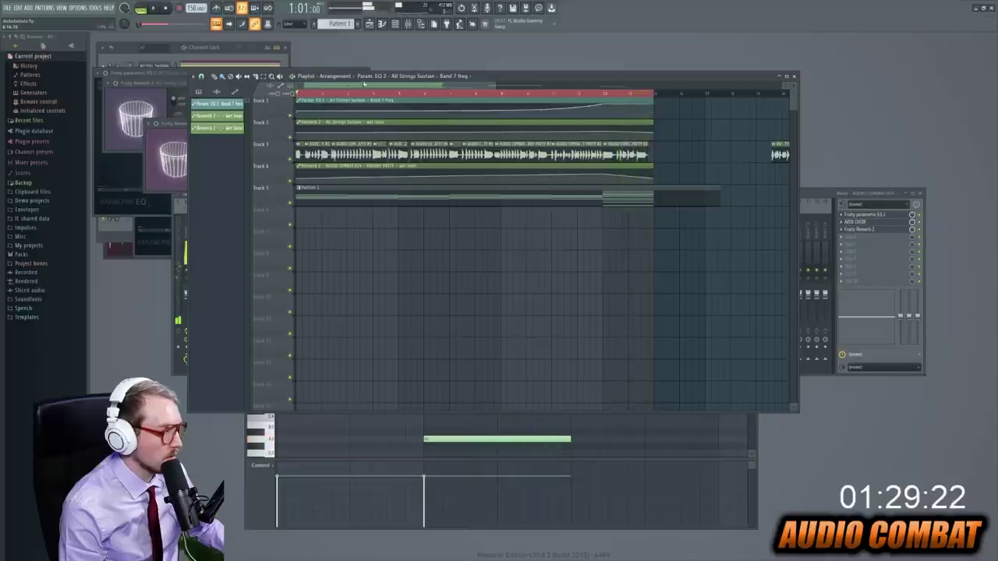
click(202, 77)
click(222, 114)
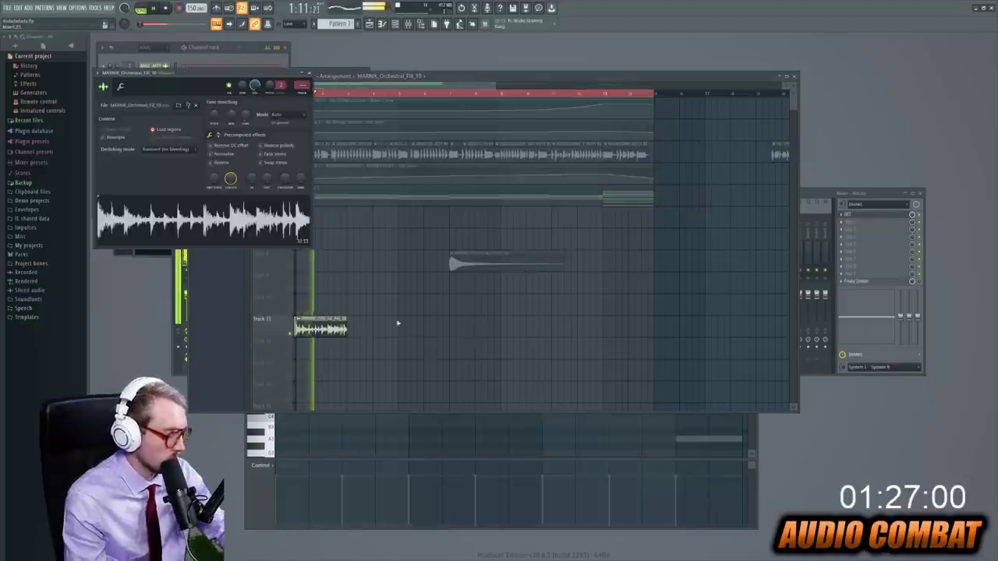
Route the MARNIK_Orchestral_Fill_10 sample to its own mixer track and return to the playlist.
key(F9)
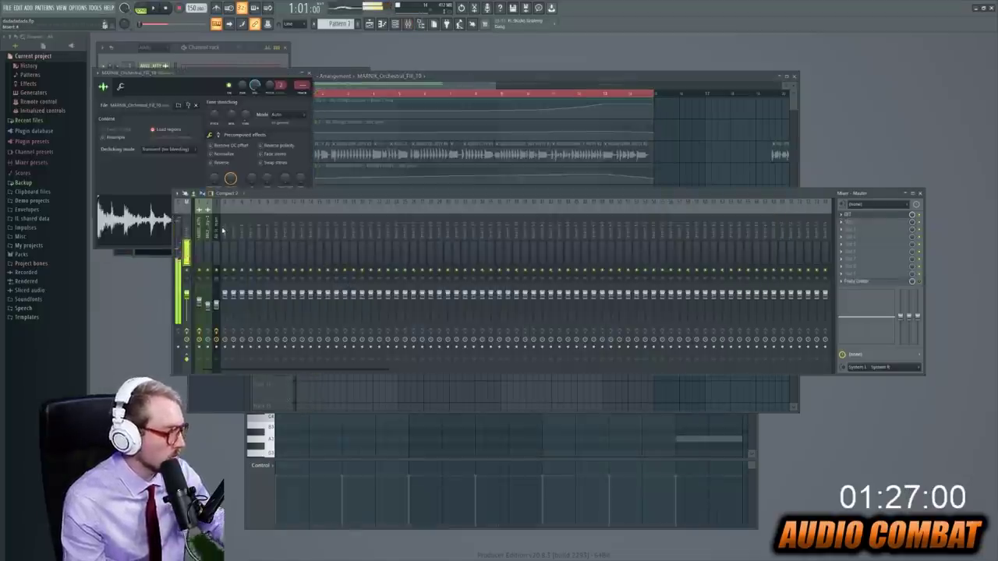
right_click(231, 202)
click(343, 281)
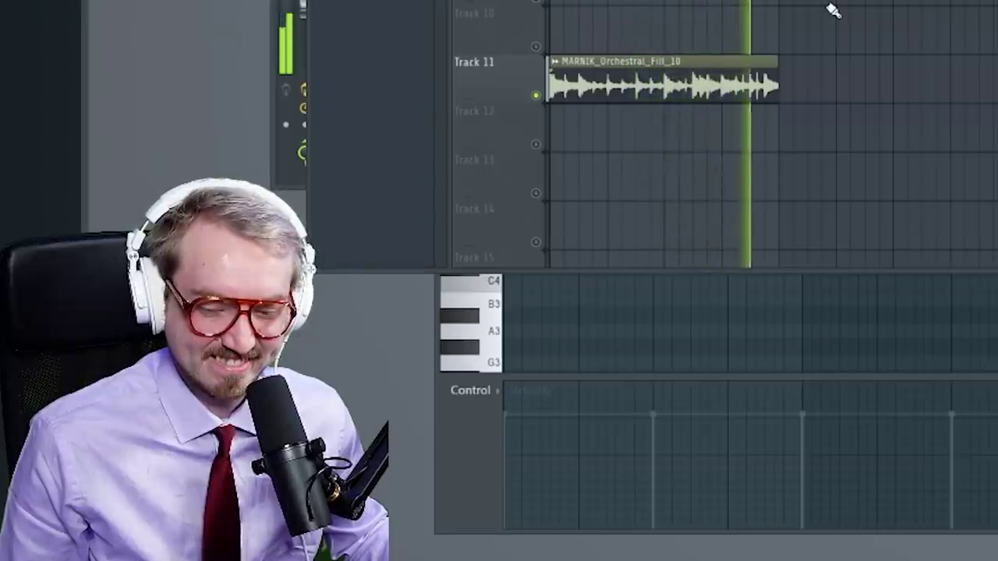
key(F9)
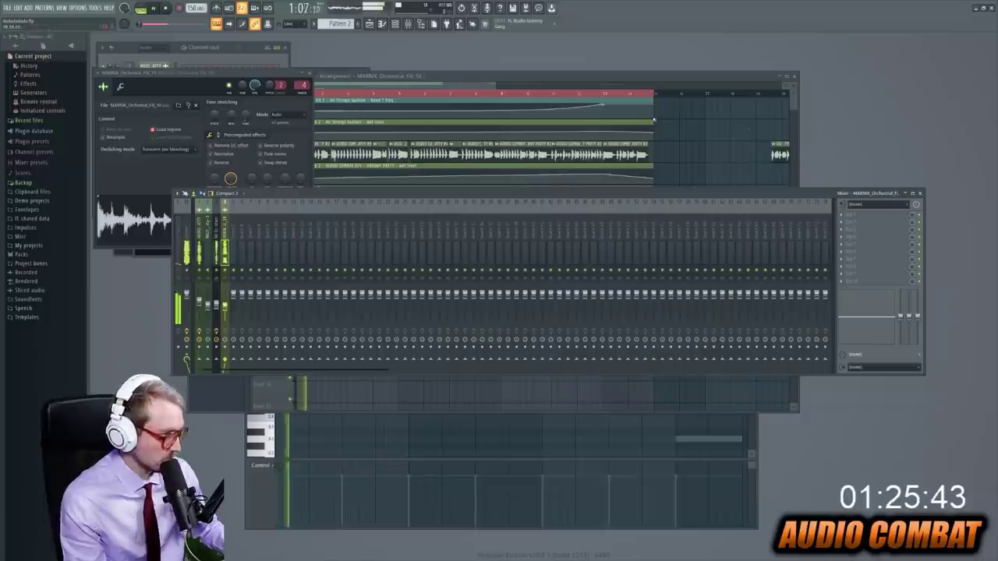
key(F5)
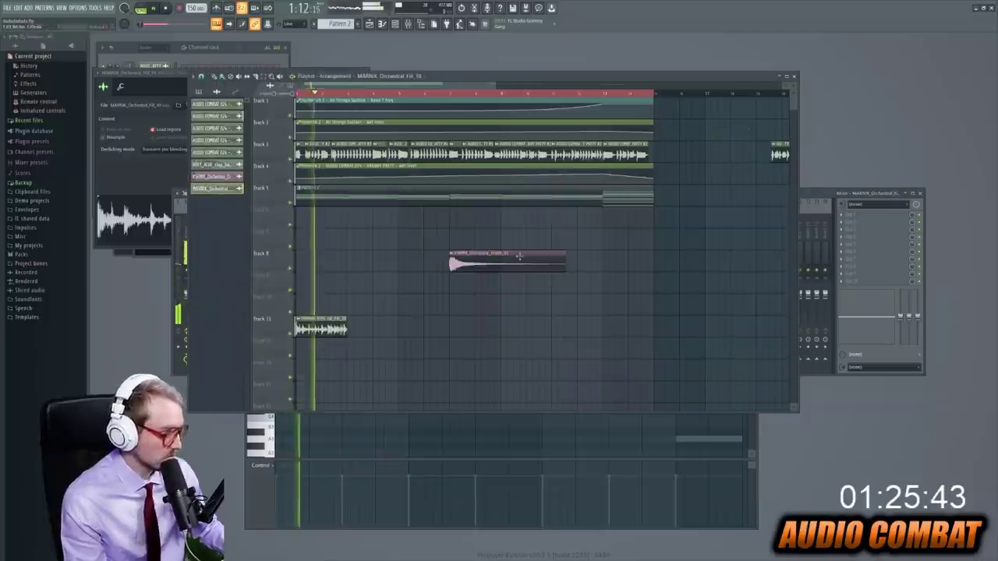
Repeat the MARNIK_Orchestral_Fill_10 clip along track 11 and audition the build-up before bar 13.
drag(358, 332, 484, 340)
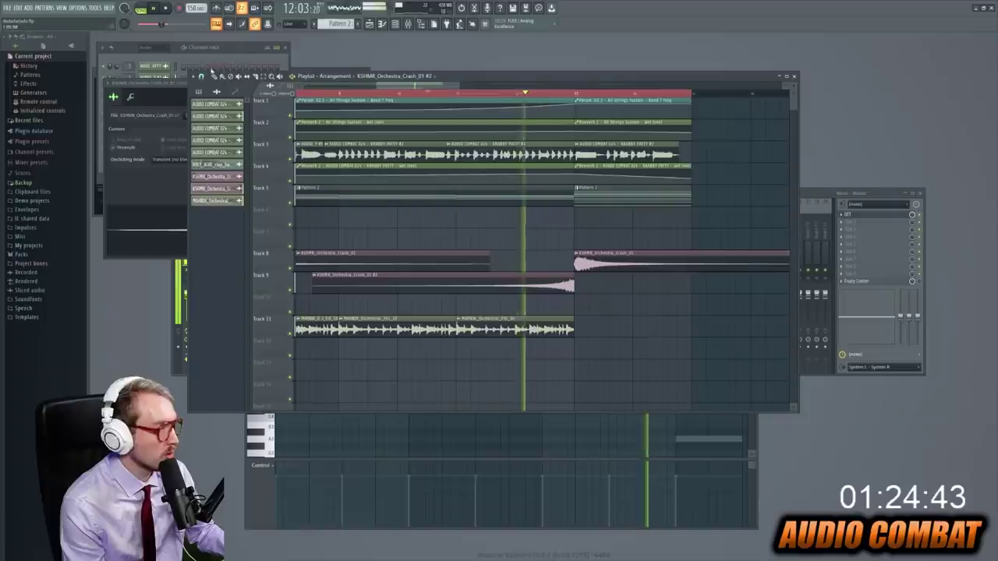
key(space)
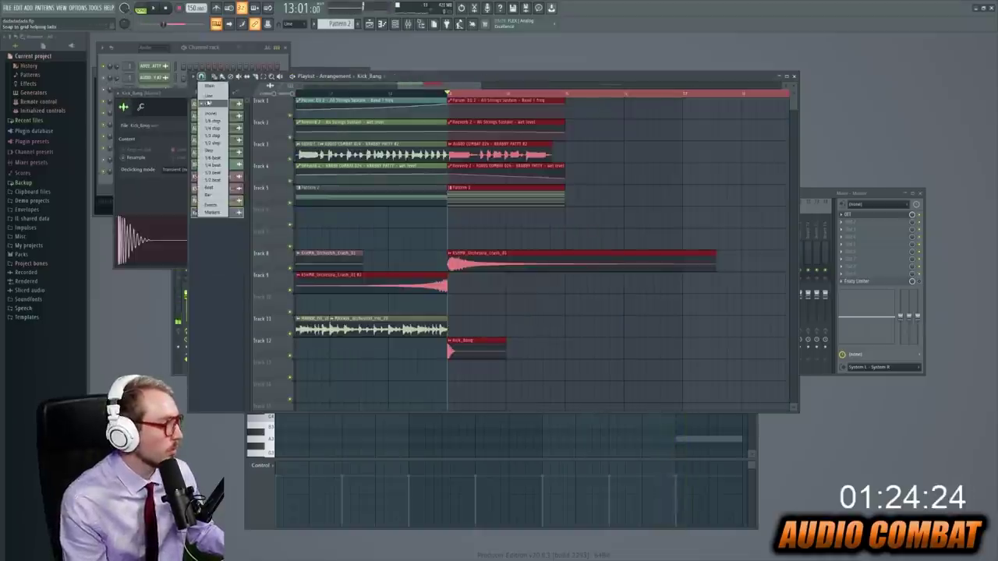
click(207, 102)
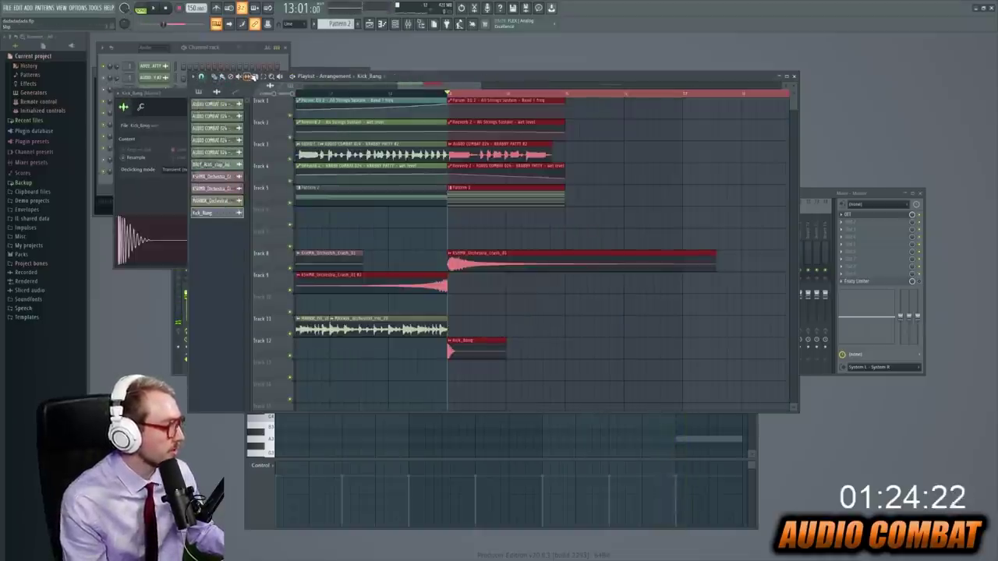
Turn the vocal slice at bar 13 into its own sample, stretch it into a sustained note, and audition it.
key(ctrl+d)
click(451, 145)
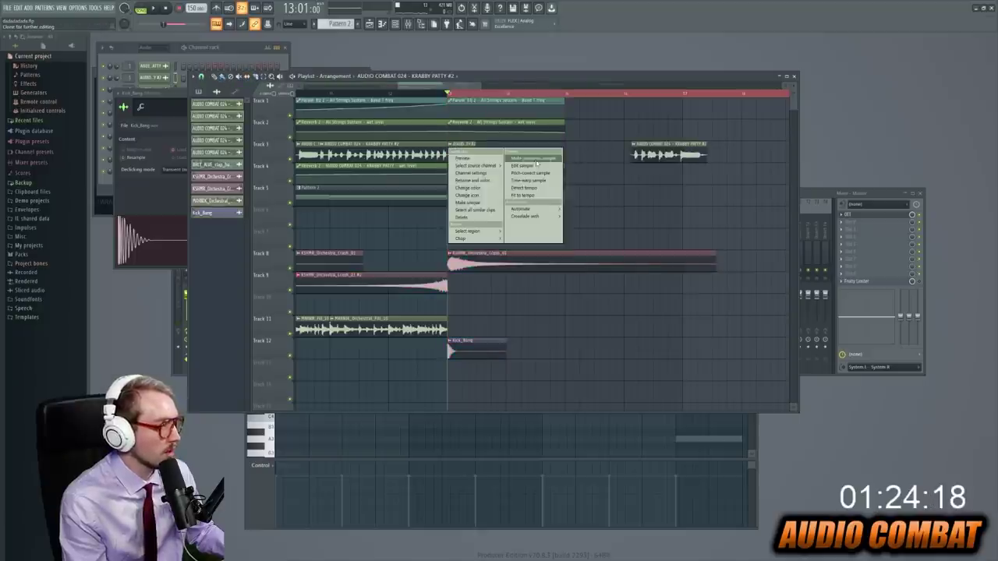
click(532, 158)
click(296, 283)
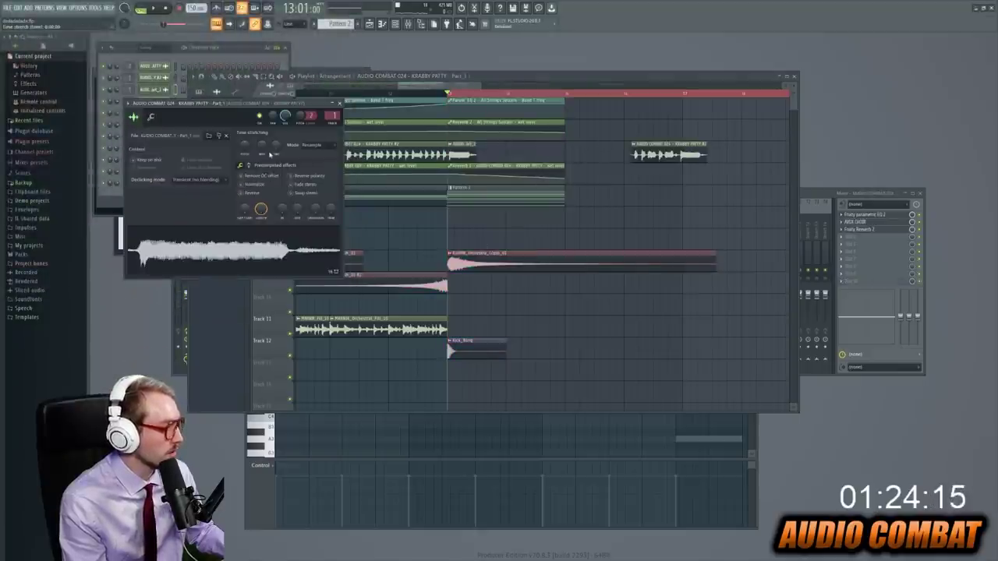
key(space)
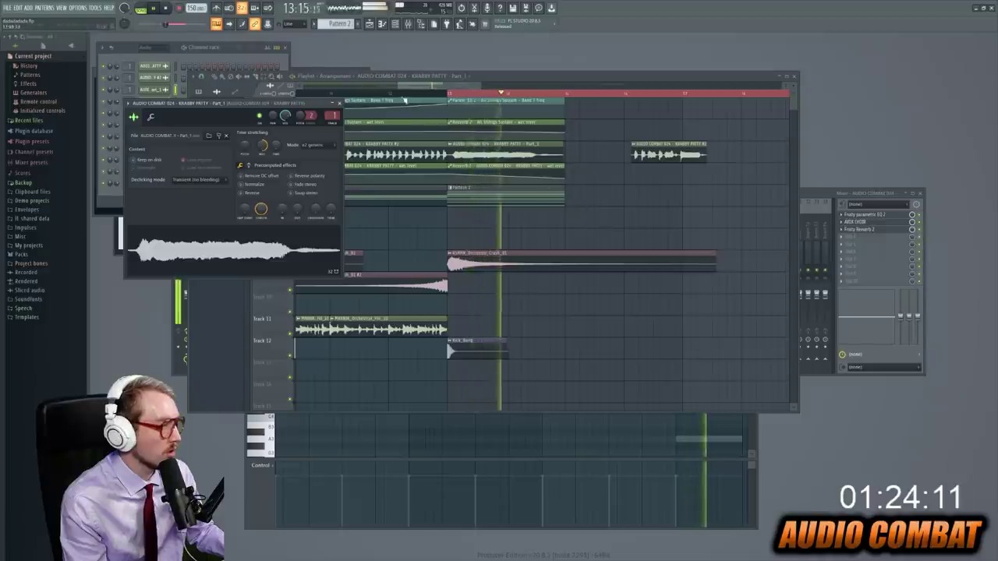
key(space)
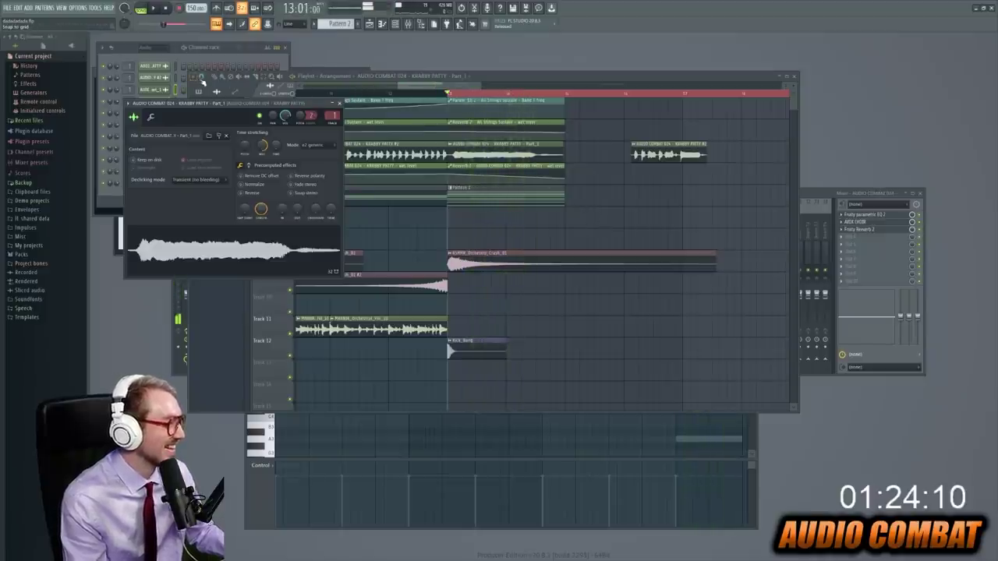
Choose a different snap option for the playlist and play back the section from bar 13.
click(202, 79)
click(215, 114)
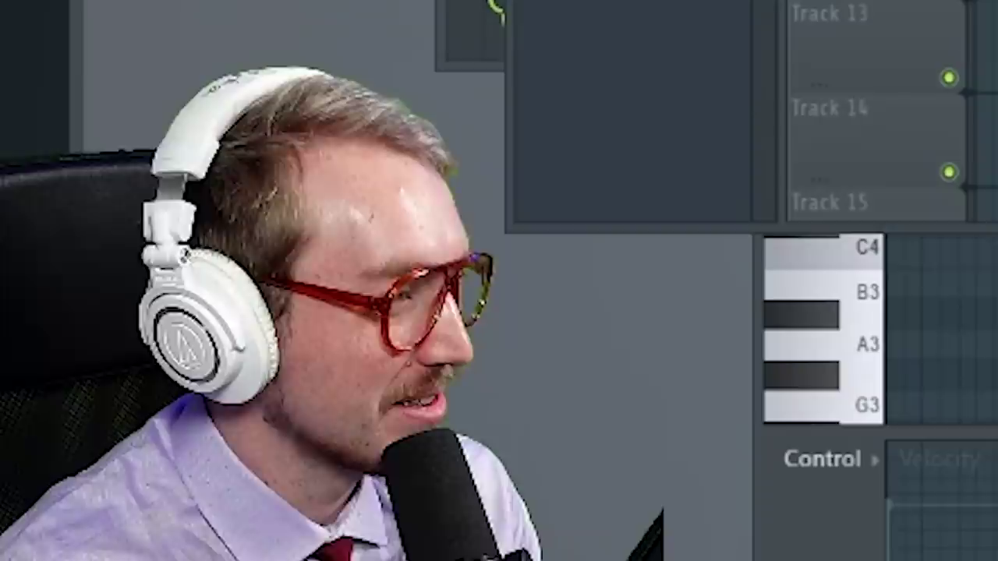
key(space)
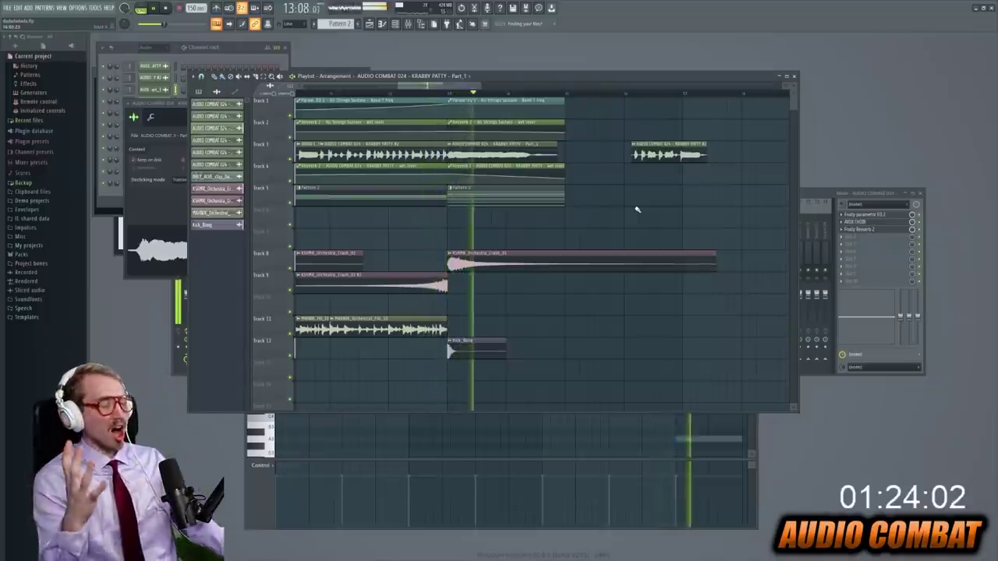
key(space)
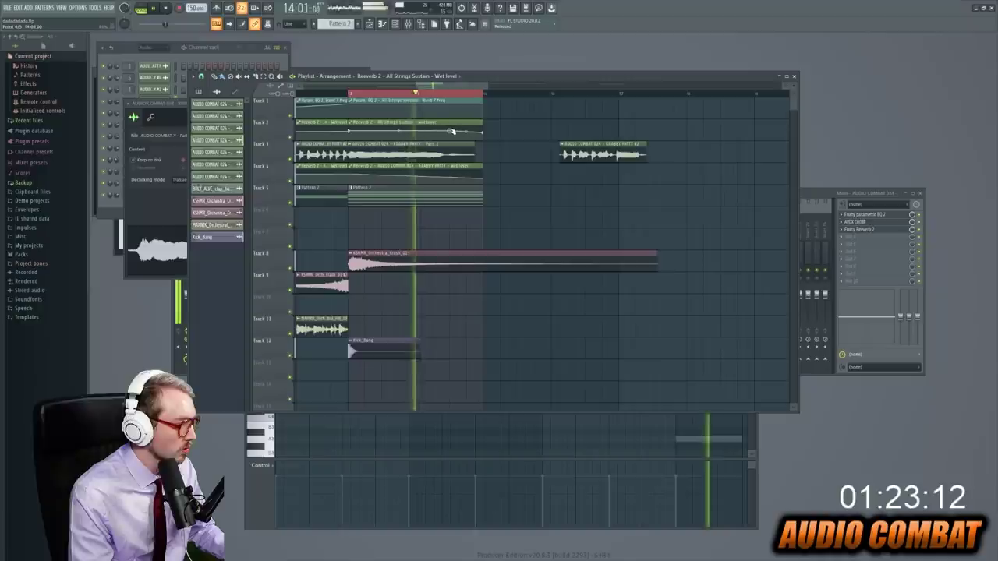
Add a sharp drop to the strings reverb wet-level automation after bar 14, shorten the stretched vocal clip, and replay.
right_click(450, 140)
key(space)
drag(481, 135, 481, 141)
drag(474, 156, 464, 161)
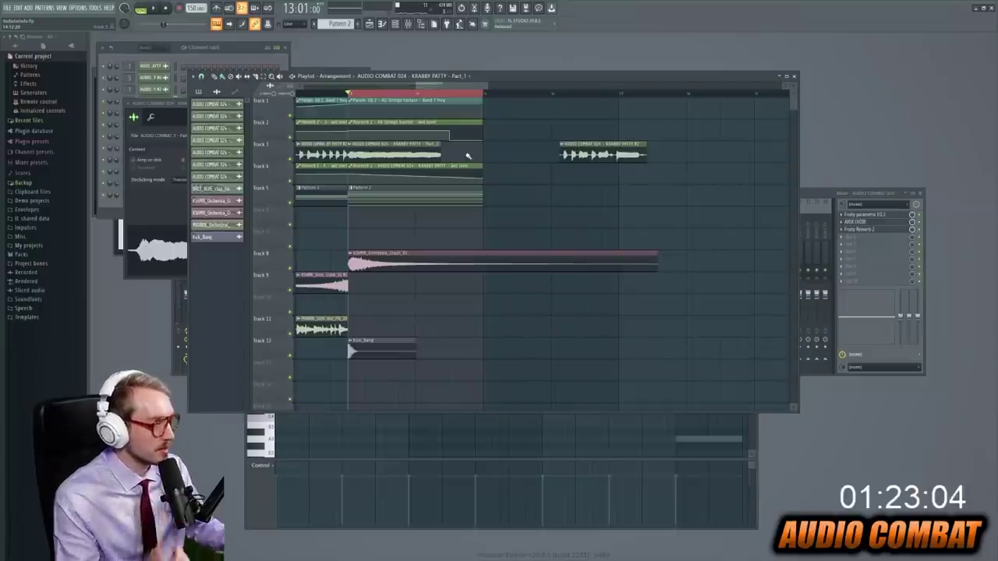
key(space)
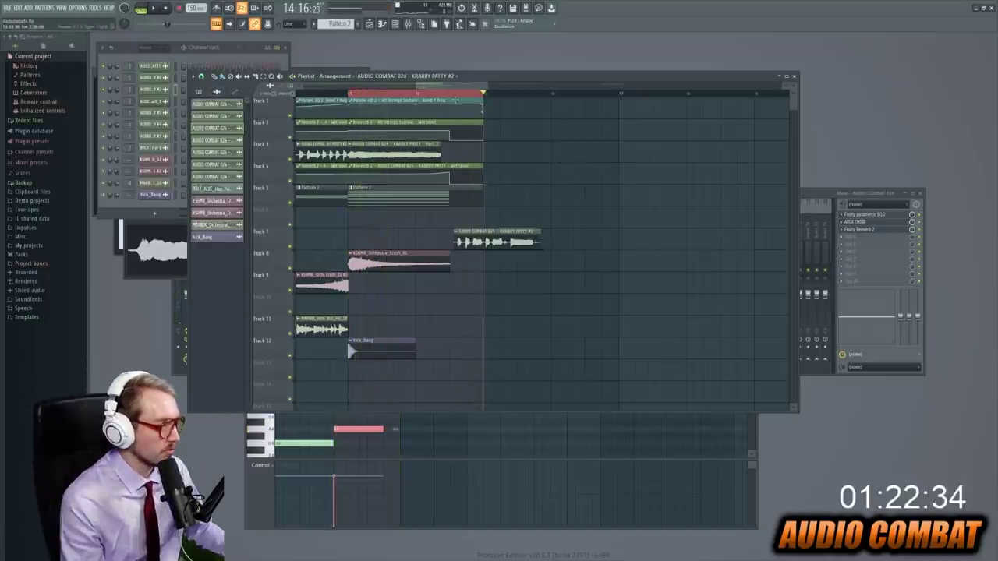
Play from position 14:11 and move the vocal clip on track 7 slightly earlier in the arrangement.
click(457, 94)
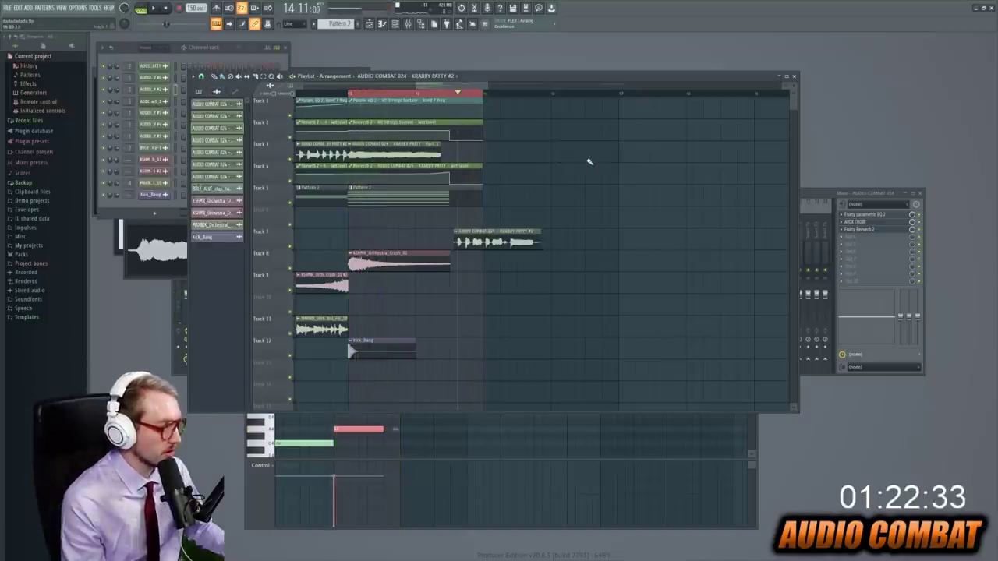
key(space)
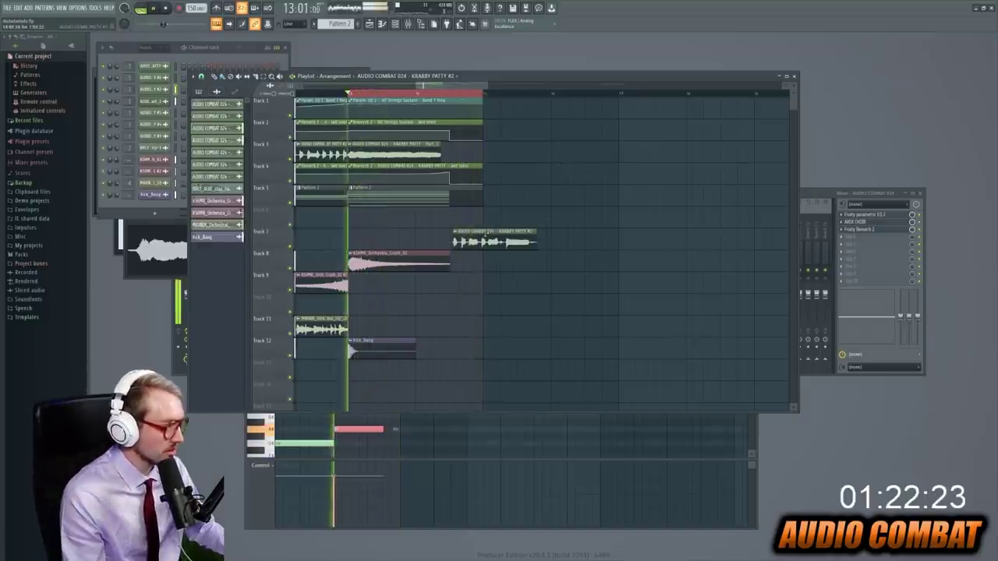
drag(496, 244, 480, 244)
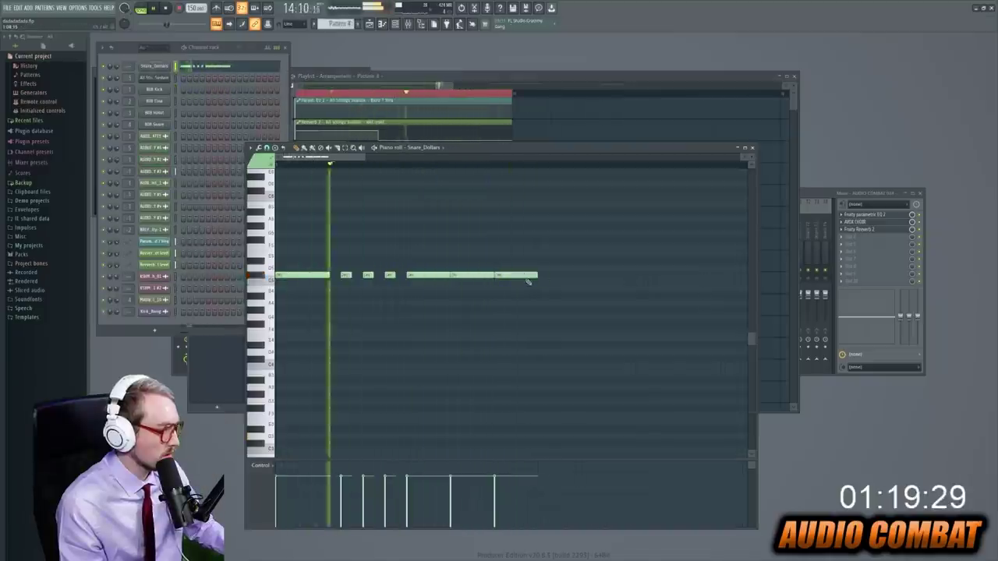
key(space)
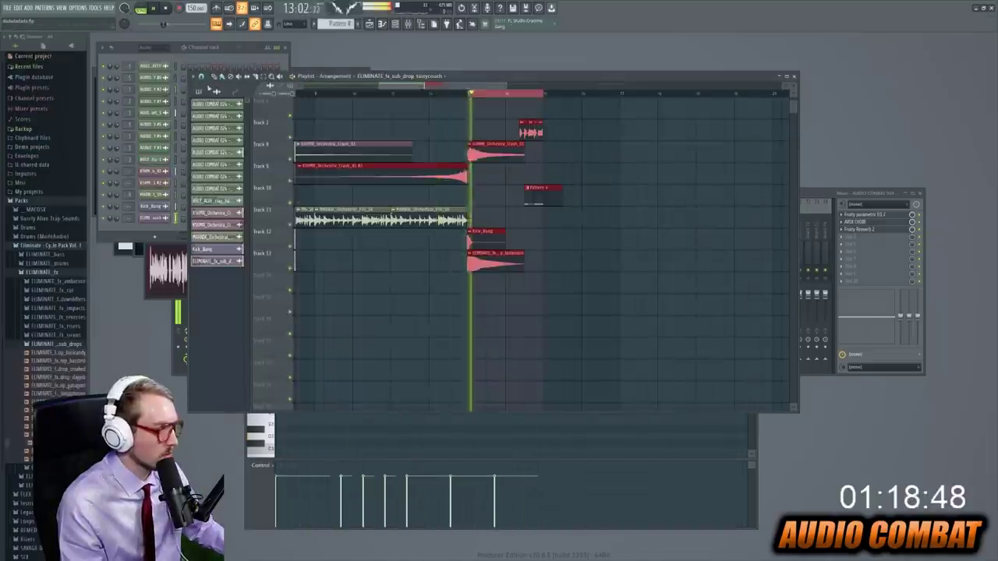
Deselect the clips, stop playback, and open the ELIMINATE_fx_sub_drop_tastycouch sample's channel settings along with the mixer.
key(ctrl+d)
key(space)
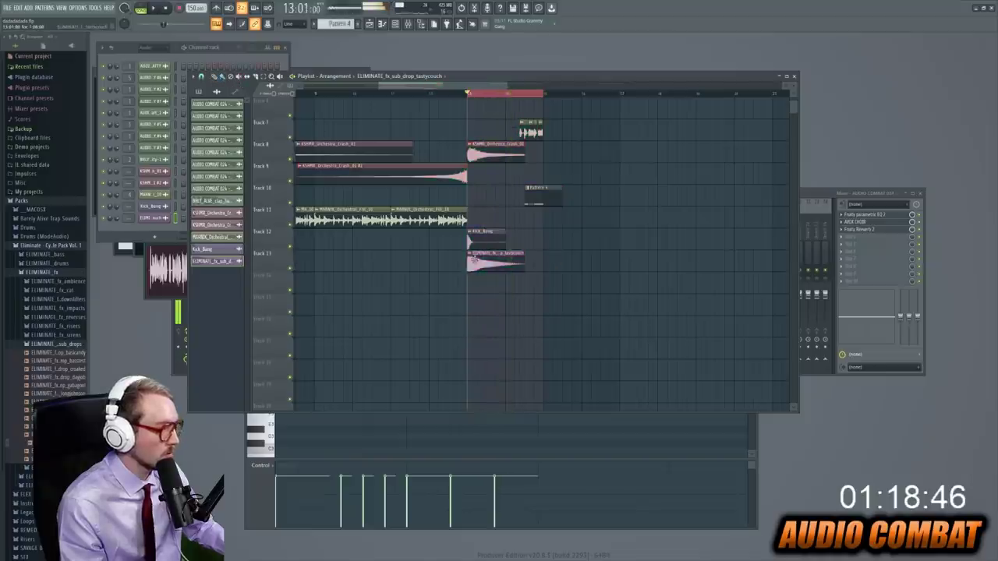
double_click(474, 265)
key(F9)
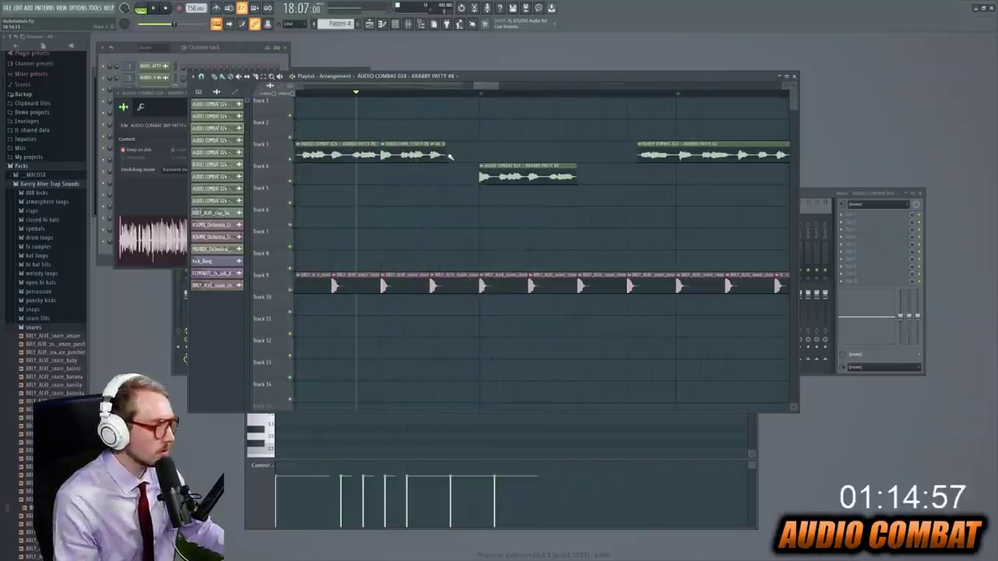
Move the KRABBY PATTY vocal clip on track 3 later in the section above the repeating snare clips.
key(space)
mouse_move(499, 87)
mouse_down()
mouse_move(543, 89)
mouse_move(532, 88)
mouse_up()
drag(597, 160, 721, 160)
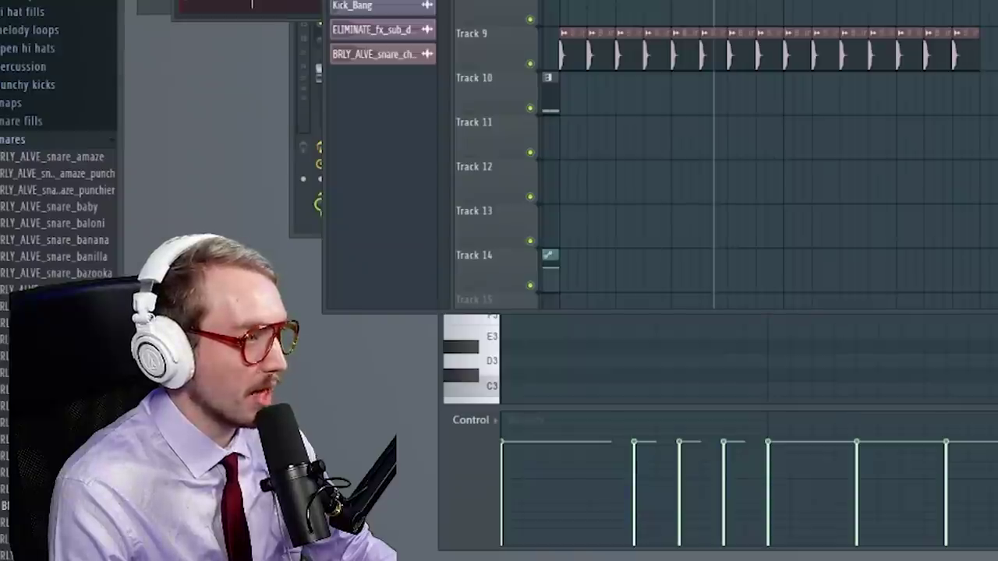
Play the arrangement from about bar 16 and set the playlist snap to Cell.
drag(499, 88, 486, 87)
key(space)
click(330, 92)
click(201, 77)
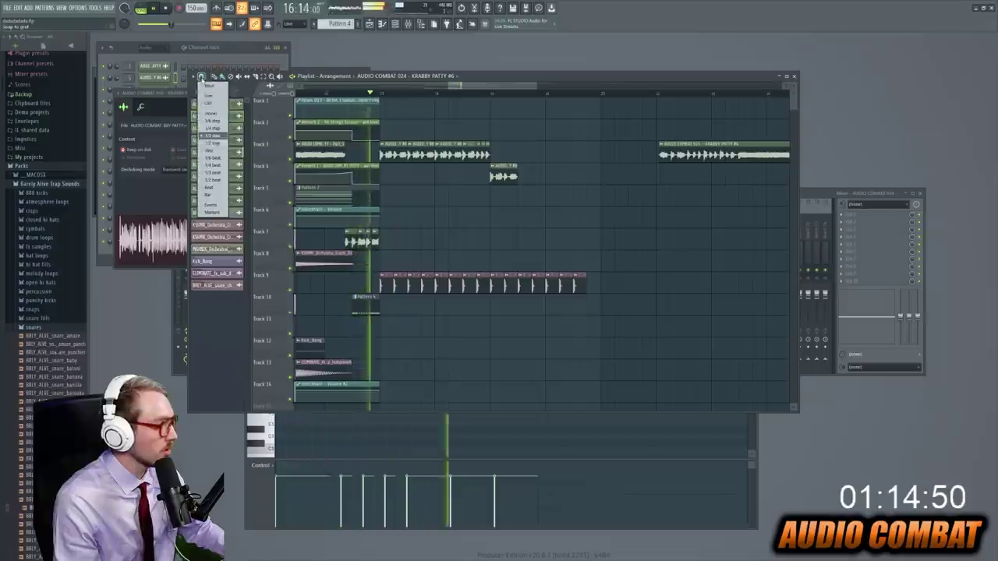
click(209, 104)
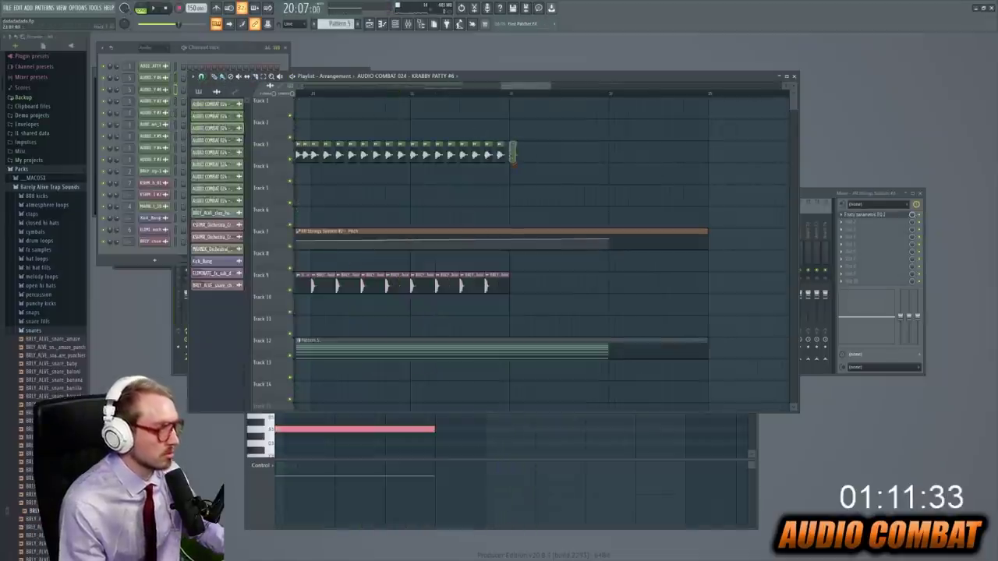
Fill bar 23 on track 3 with repeated short vocal chops and place the copied orchestral fill clips after the originals on track 15.
drag(515, 156, 609, 155)
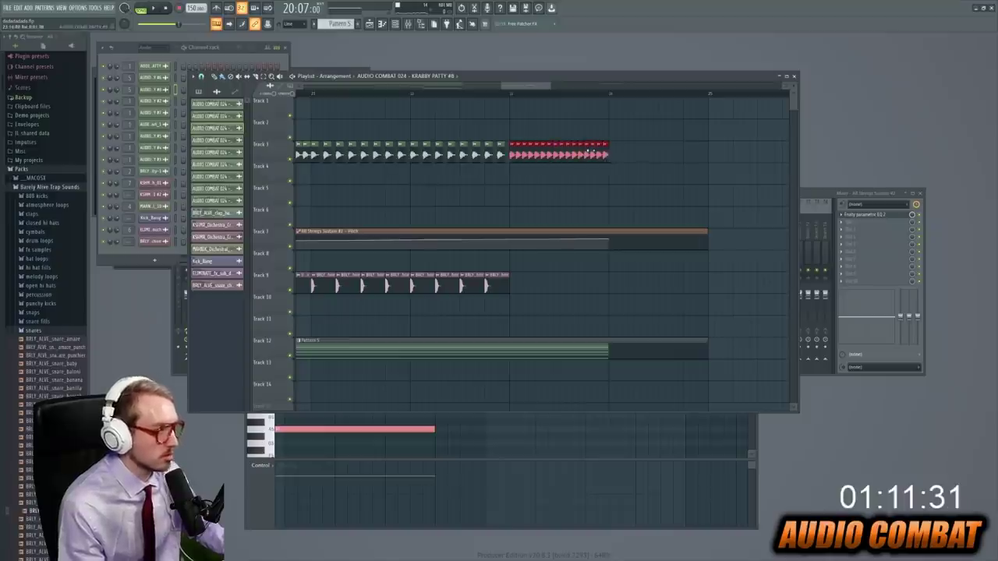
key(space)
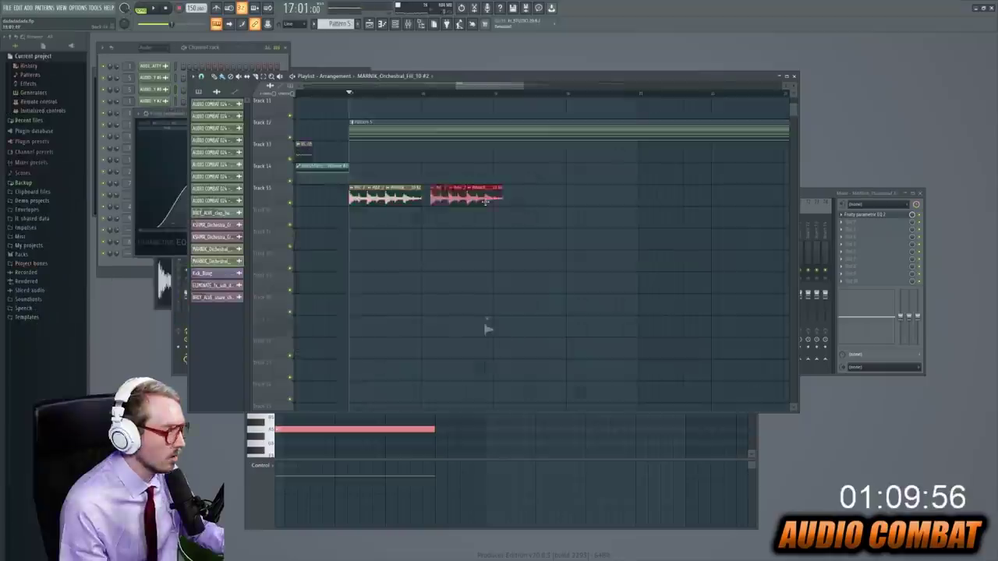
drag(531, 222, 500, 201)
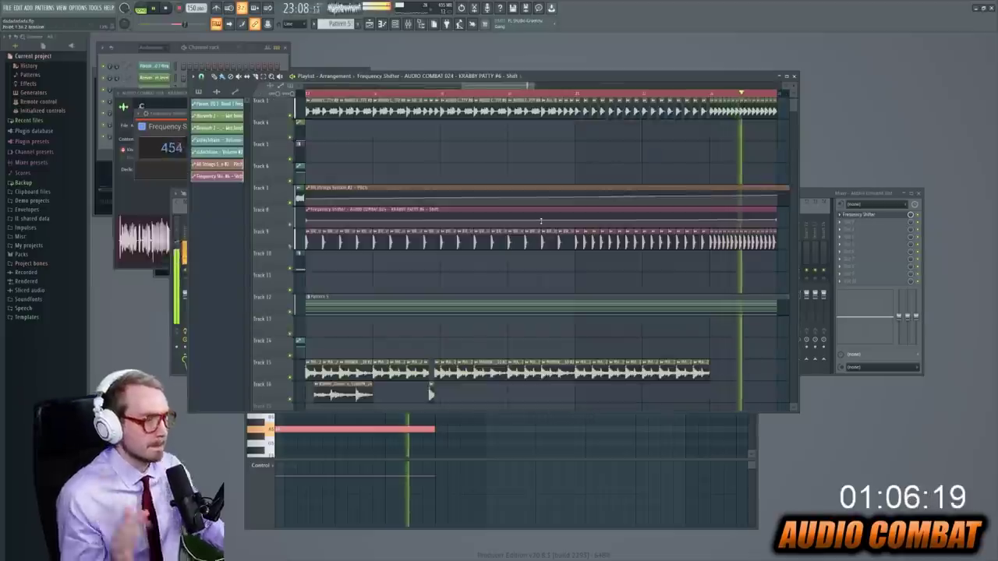
drag(494, 85, 457, 88)
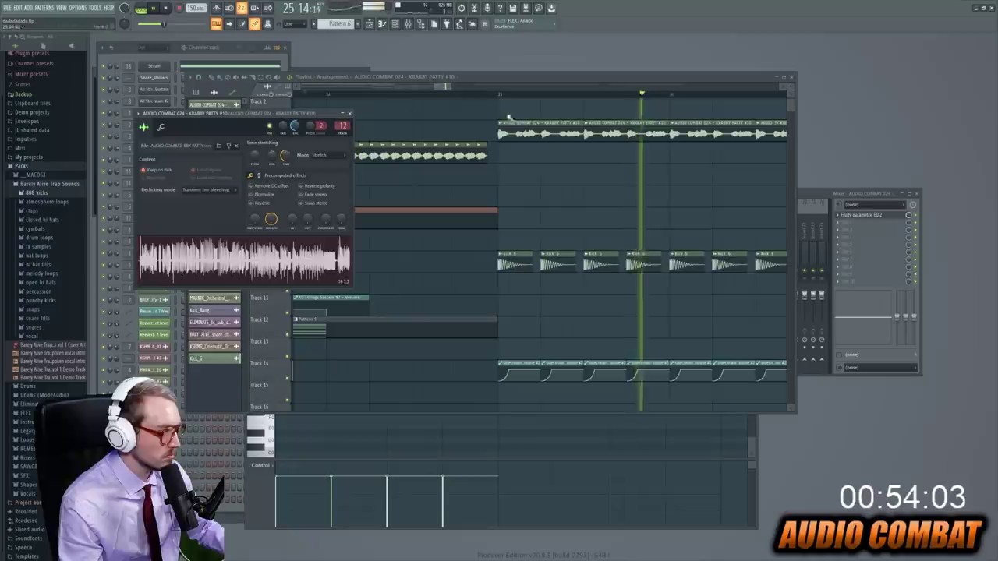
drag(444, 86, 449, 87)
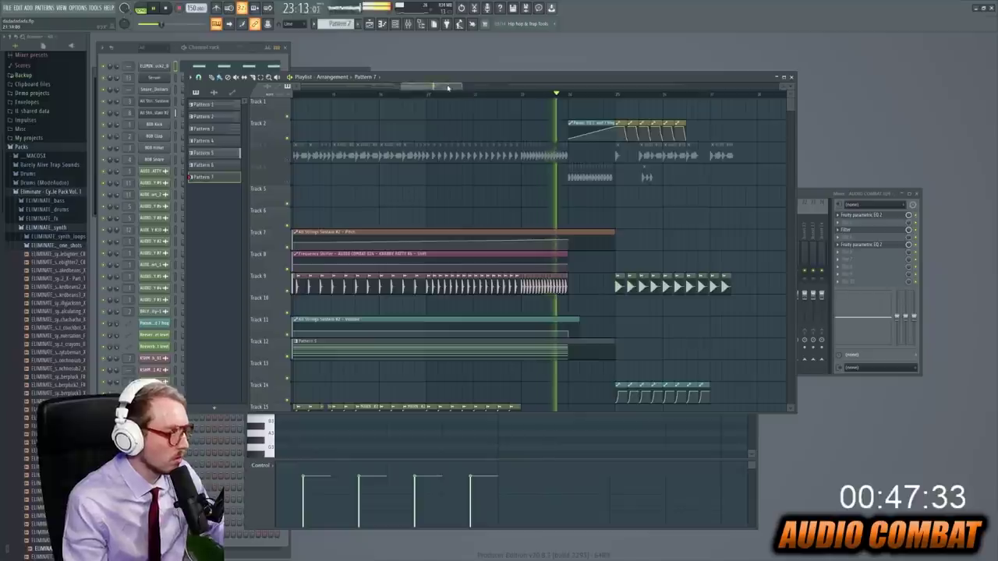
drag(448, 88, 466, 91)
scroll(596, 216, down, 4)
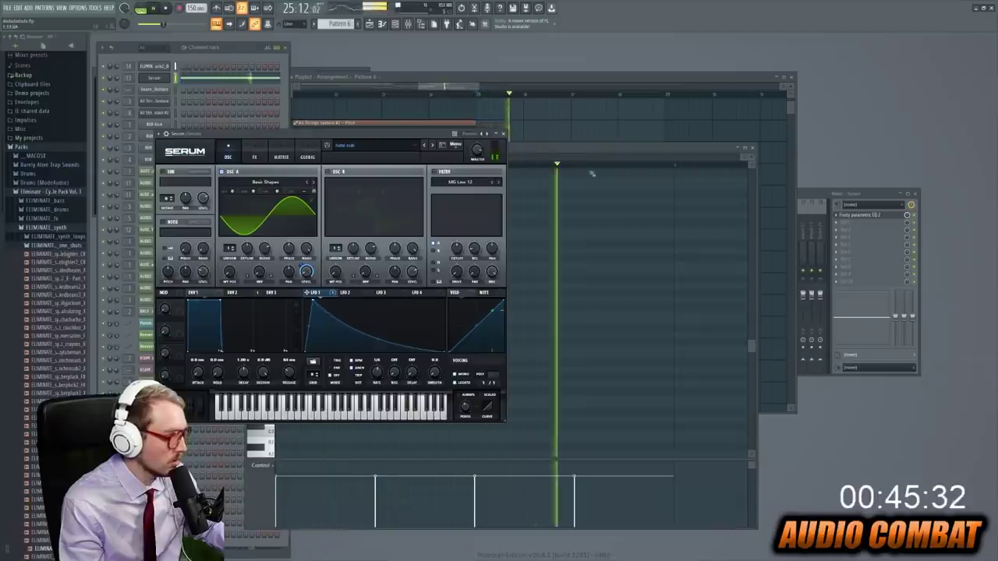
Switch to SoundCloud in the browser and view the enlarged artwork of the "AC24 - No clever title today, this sucks" track.
click(612, 140)
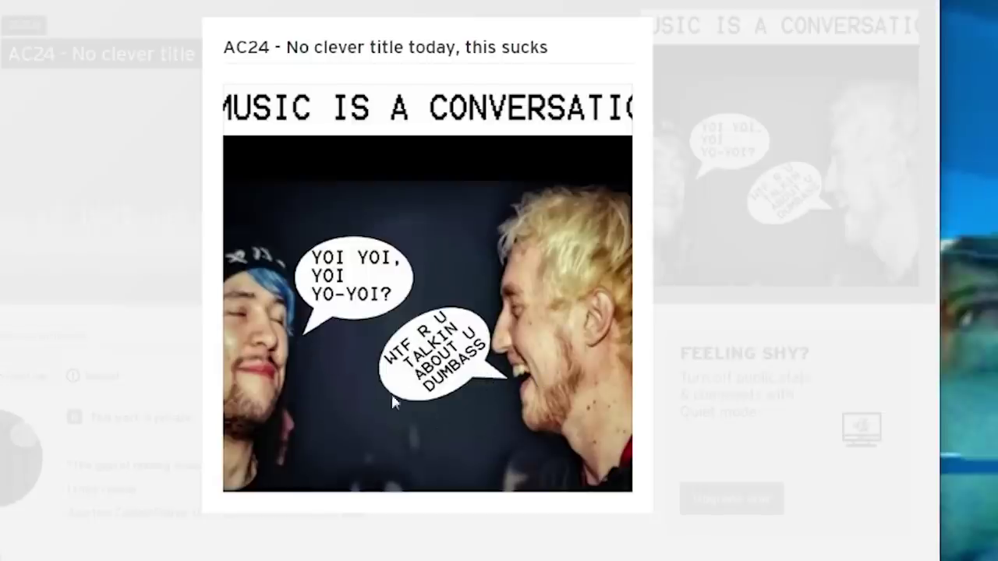
click(442, 401)
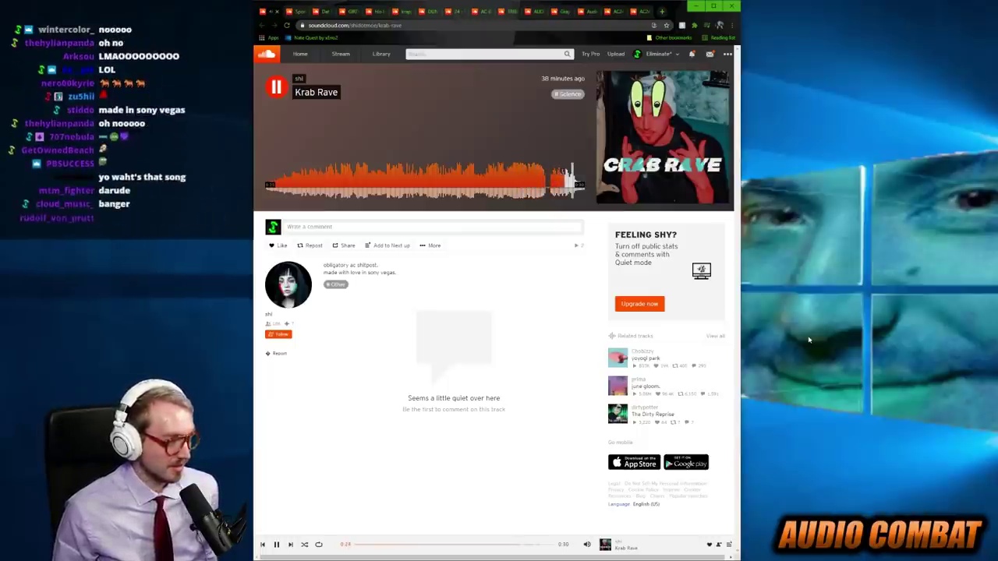
Replay the closing section of "Krab Rave" and close the browser tab of "Spongebob but its really sad and nostalgic (AC24)".
click(488, 183)
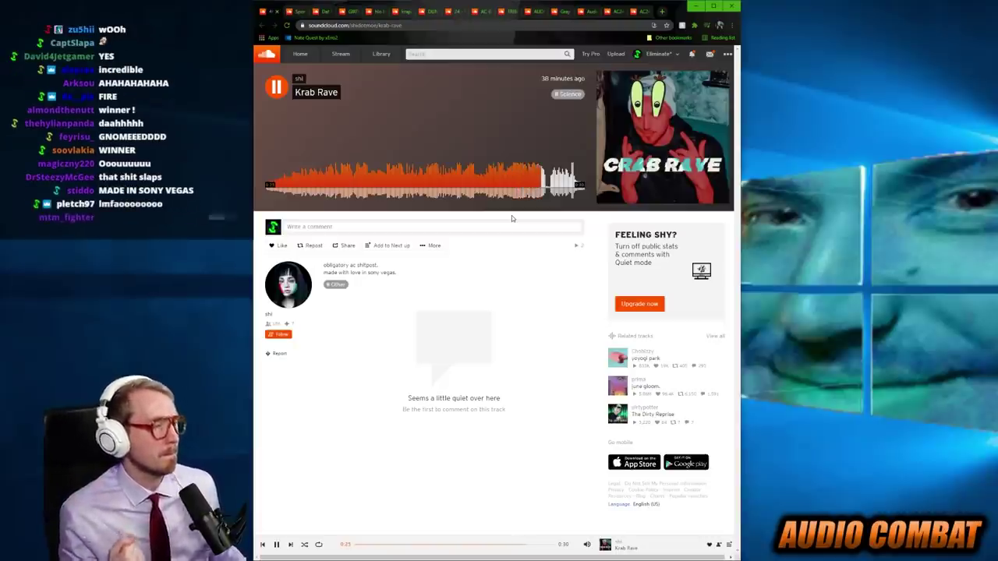
key(space)
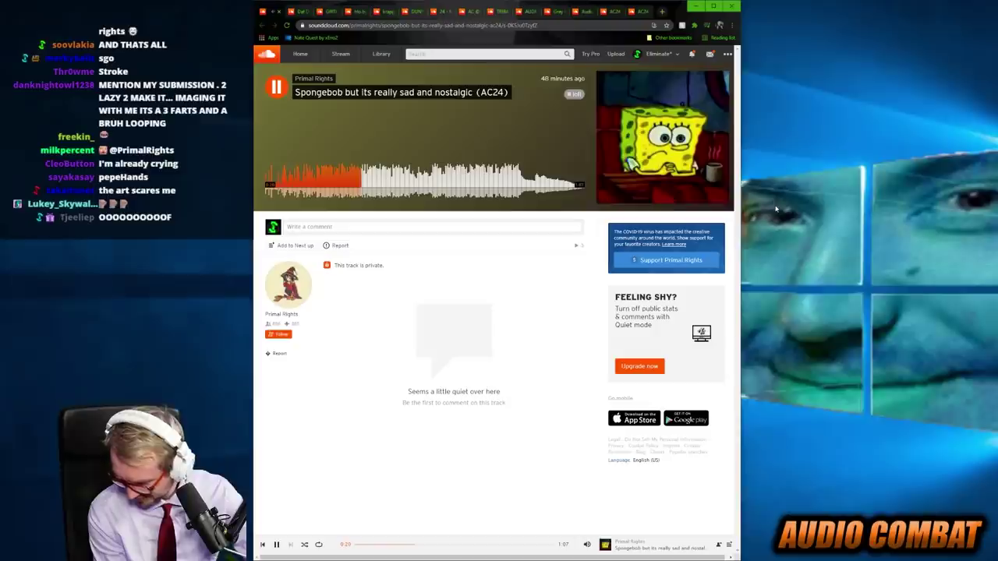
key(ctrl+w)
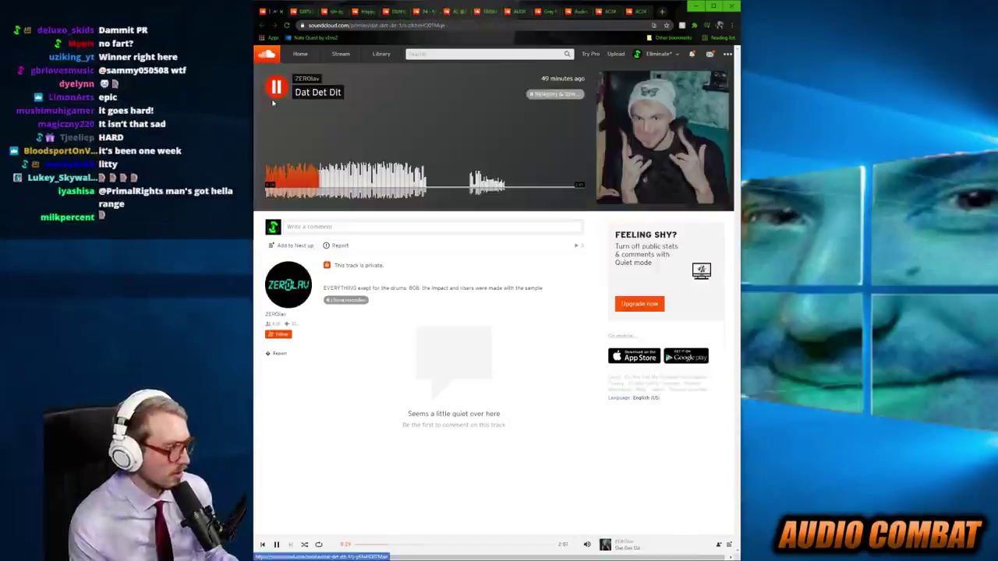